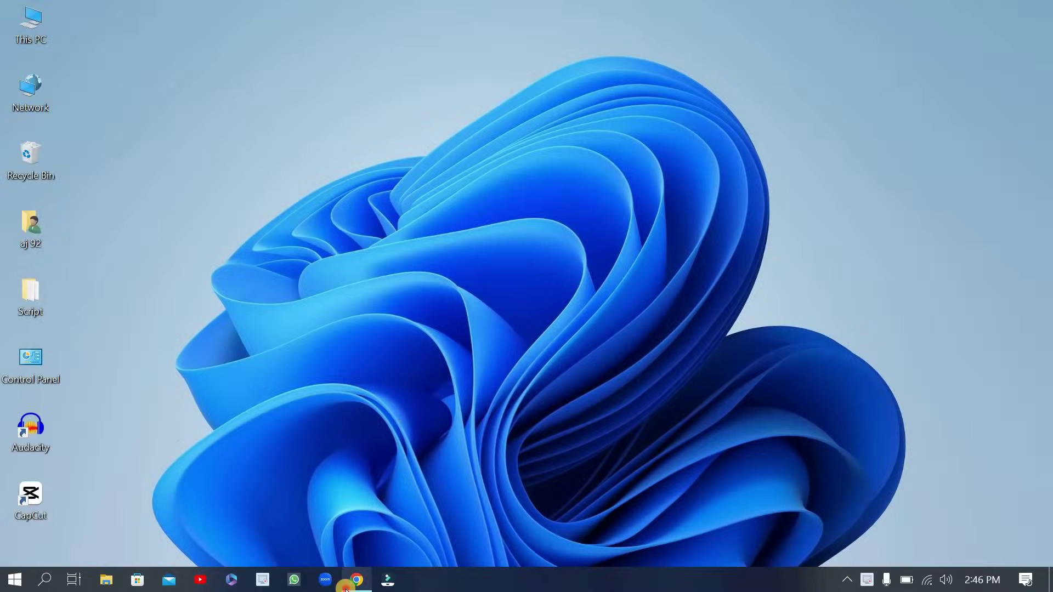
Reach the Google Play store from the Google homepage via the Google apps grid
{"action": "left_click", "coordinate": [354, 581]}
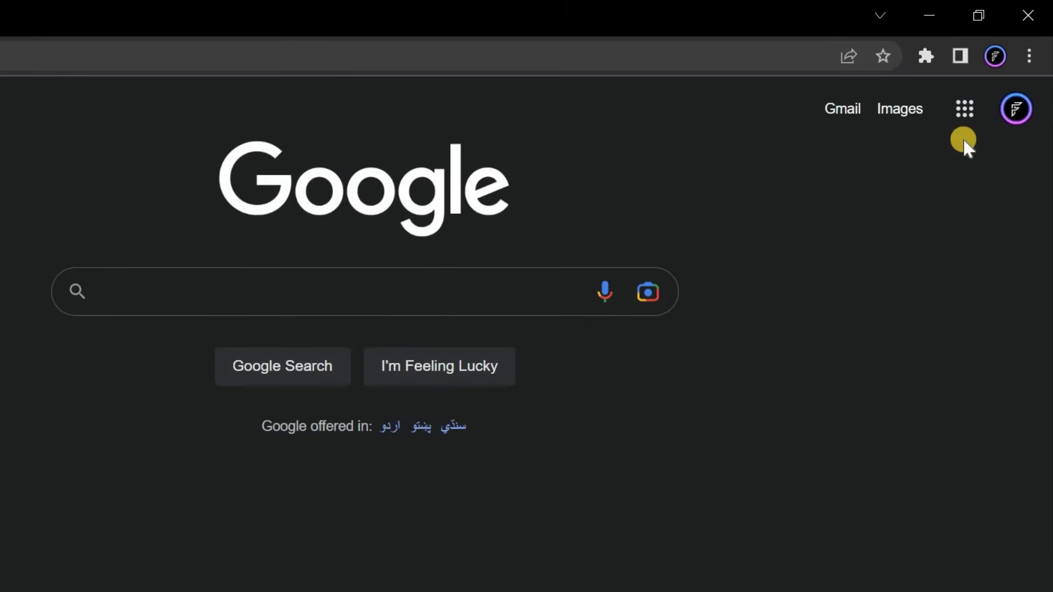
{"action": "left_click", "coordinate": [967, 110]}
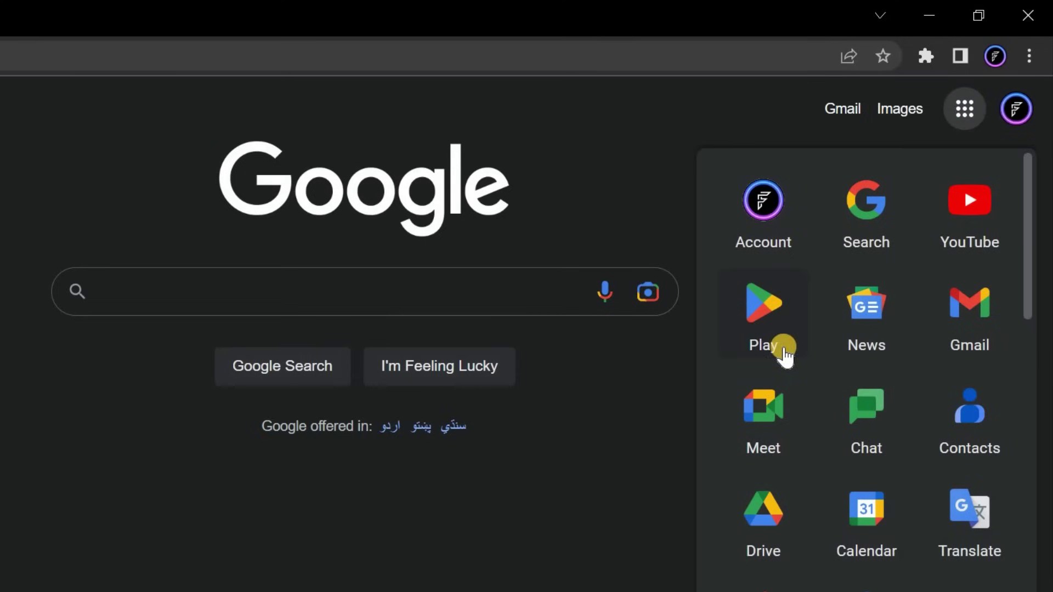
{"action": "left_click", "coordinate": [763, 350]}
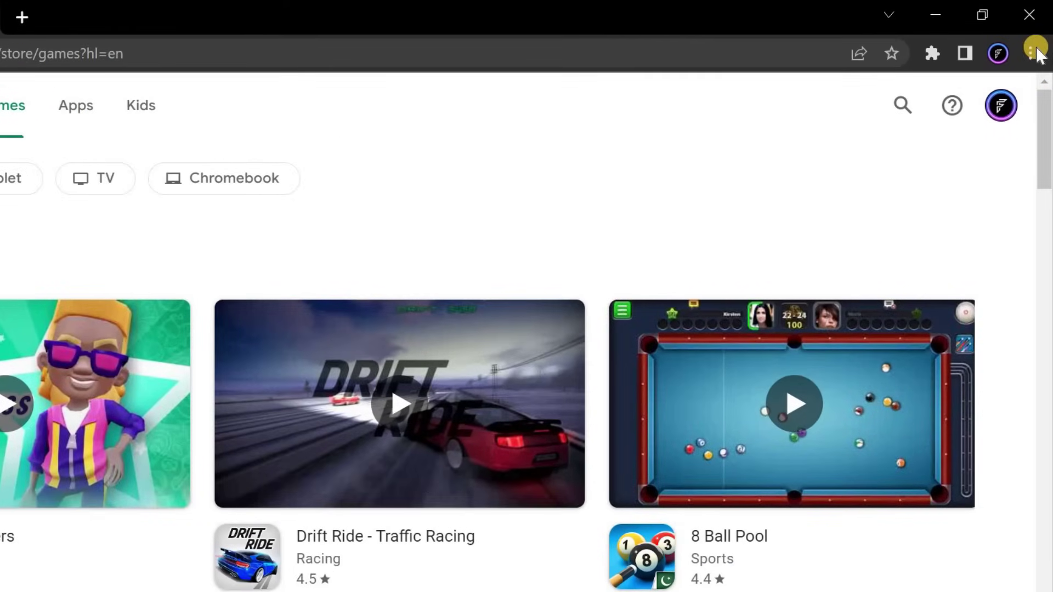
Create an 'Android Apps on Google Play' shortcut that opens as its own window
{"action": "left_click", "coordinate": [1029, 52]}
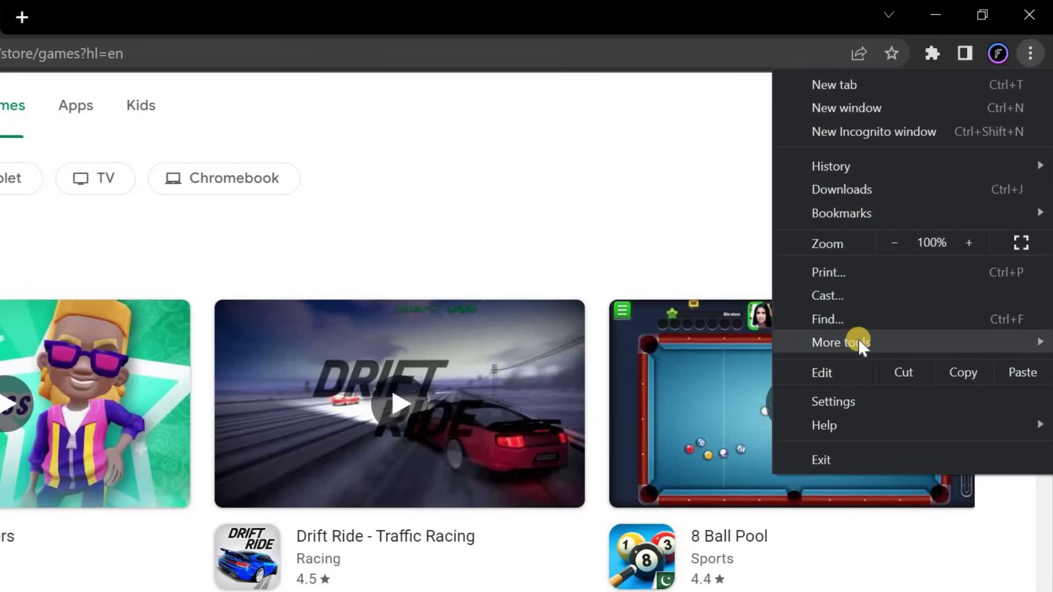
{"action": "mouse_move", "coordinate": [841, 342]}
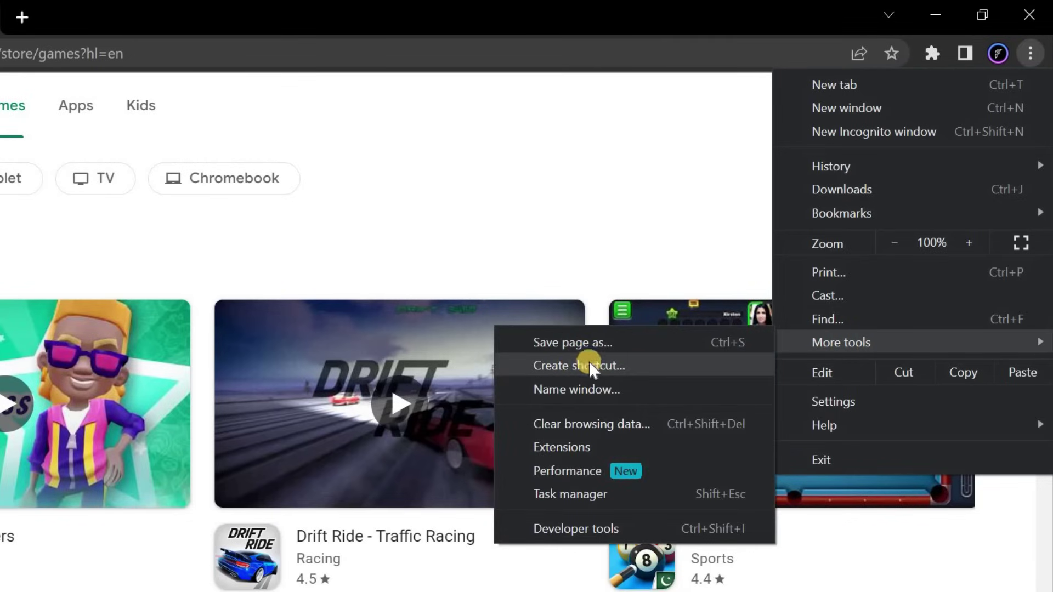
{"action": "left_click", "coordinate": [576, 365]}
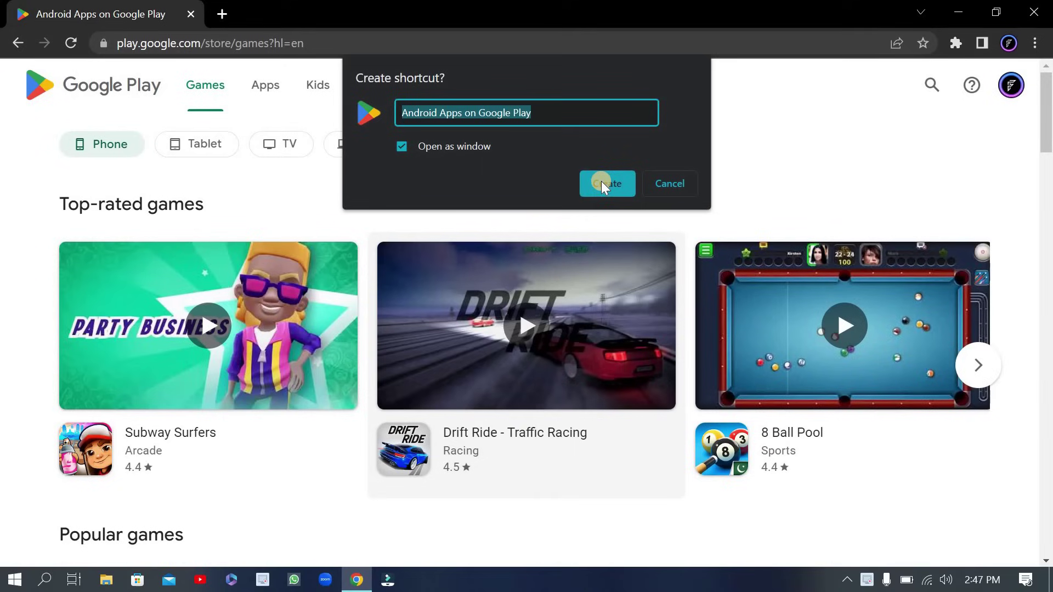
{"action": "left_click", "coordinate": [475, 227]}
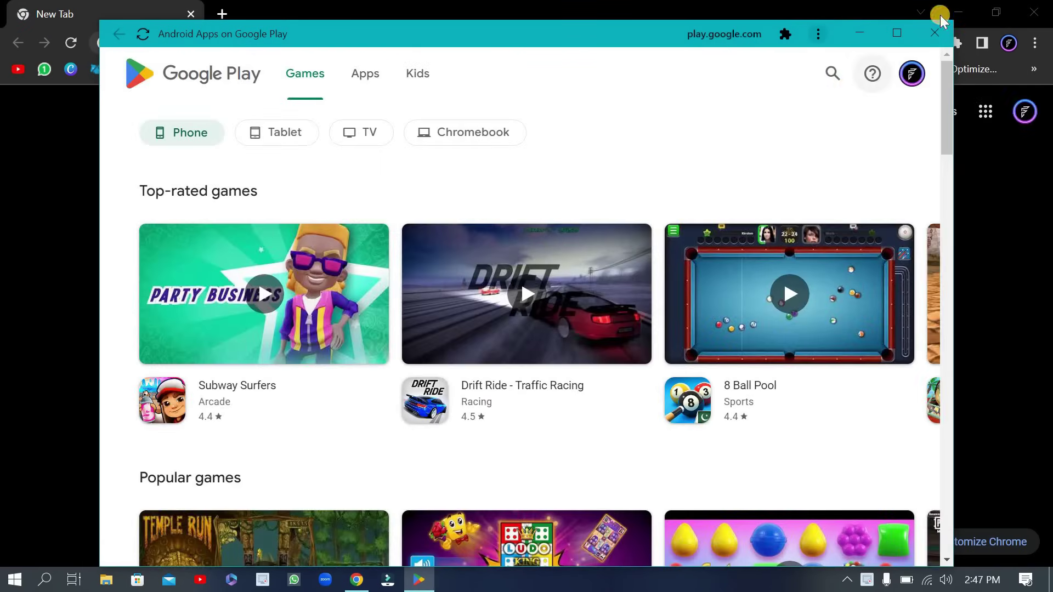
Search Google Play for CALCULATOR and copy the link to Google LLC's Calculator app
{"action": "left_click", "coordinate": [994, 13]}
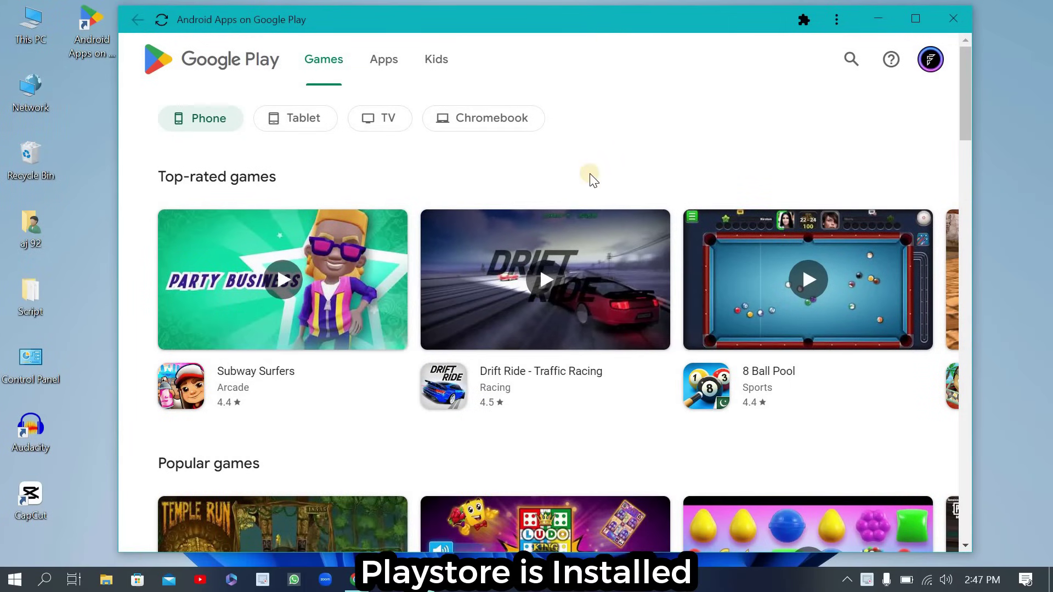
{"action": "scroll", "coordinate": [589, 174], "scroll_direction": "down", "scroll_amount": 4}
{"action": "scroll", "coordinate": [590, 173], "scroll_direction": "down", "scroll_amount": 4}
{"action": "scroll", "coordinate": [590, 173], "scroll_direction": "down", "scroll_amount": 3}
{"action": "scroll", "coordinate": [590, 177], "scroll_direction": "down", "scroll_amount": 4}
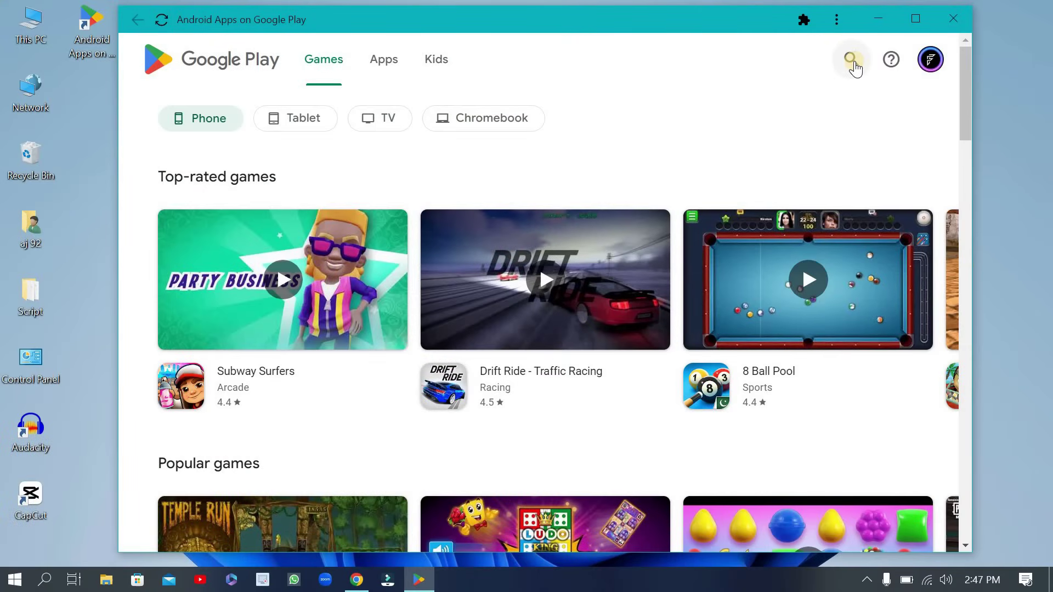
{"action": "left_click", "coordinate": [852, 60]}
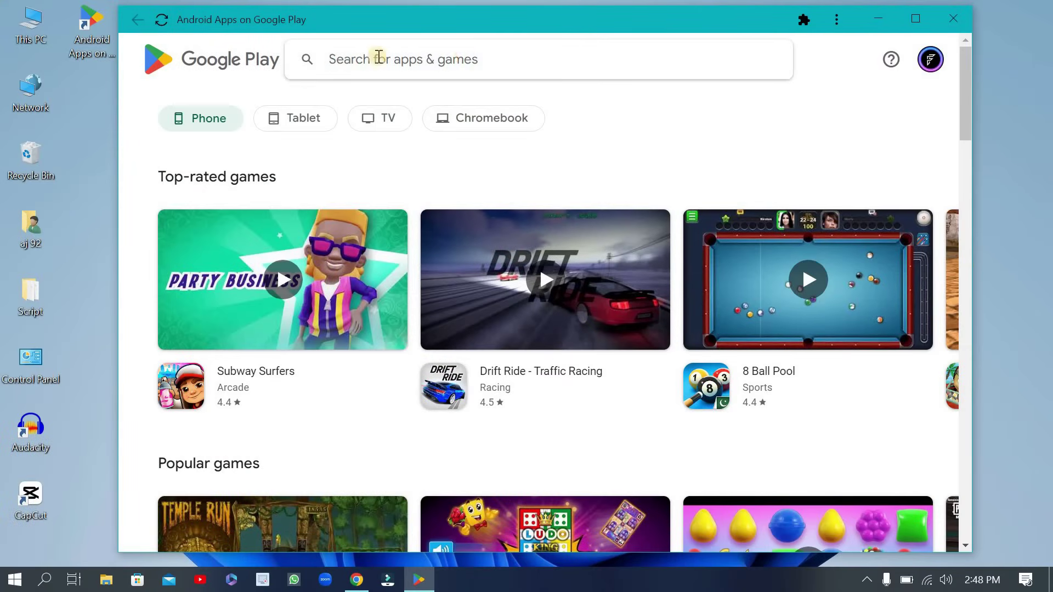
{"action": "type", "text": "CA"}
{"action": "type", "text": "LCULAT"}
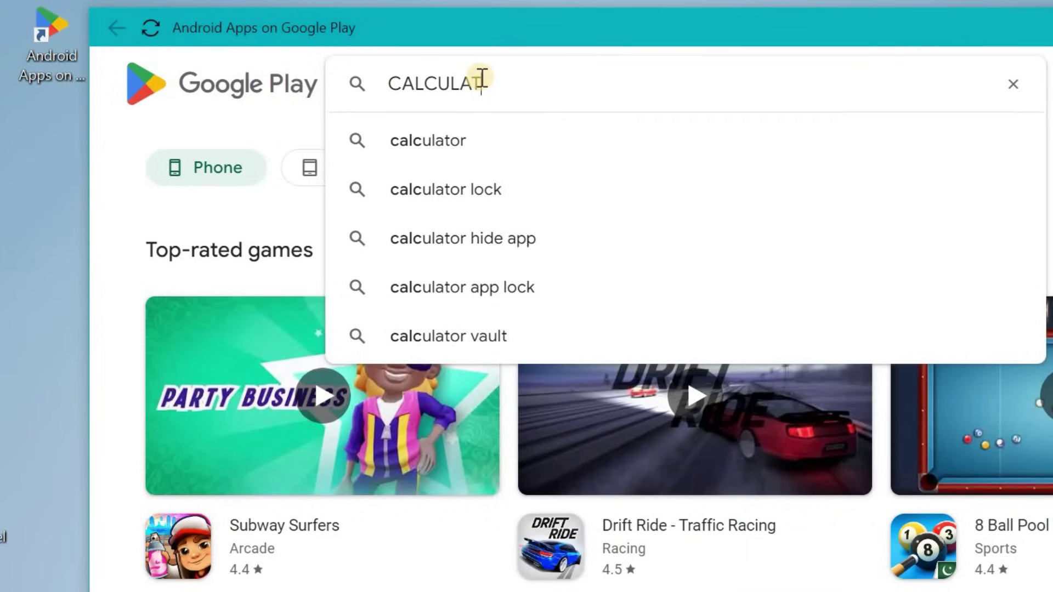
{"action": "type", "text": "OR"}
{"action": "key", "text": "Return"}
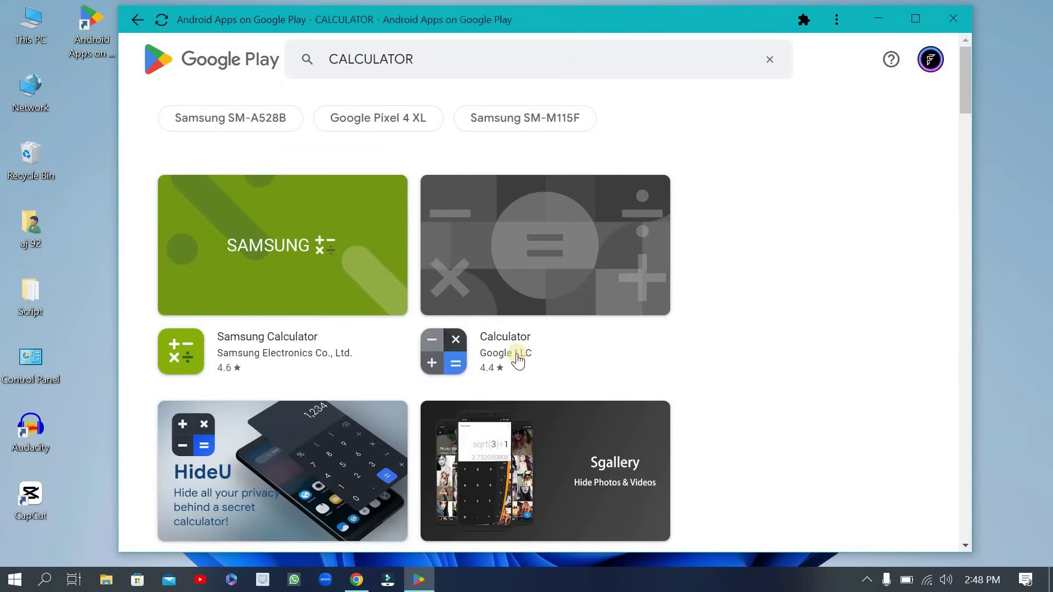
{"action": "scroll", "coordinate": [467, 323], "scroll_direction": "down", "scroll_amount": 2}
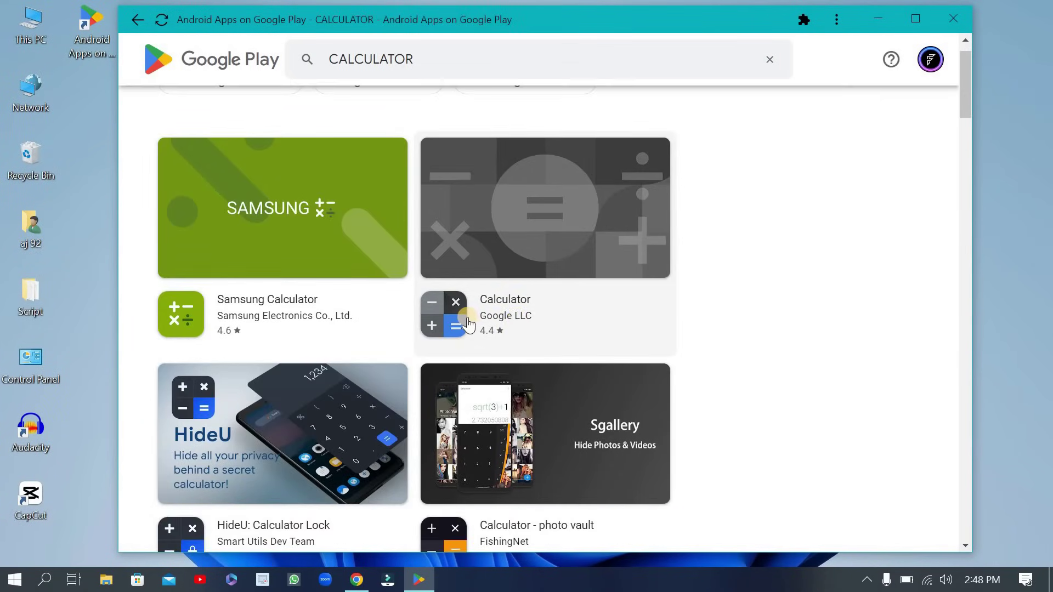
{"action": "right_click", "coordinate": [506, 316]}
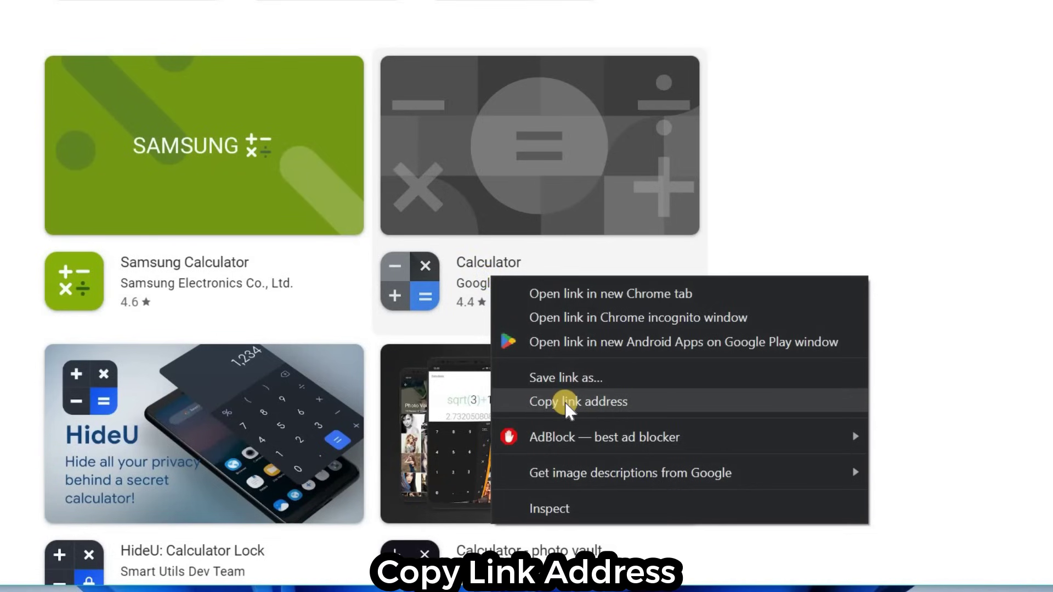
{"action": "left_click", "coordinate": [597, 402]}
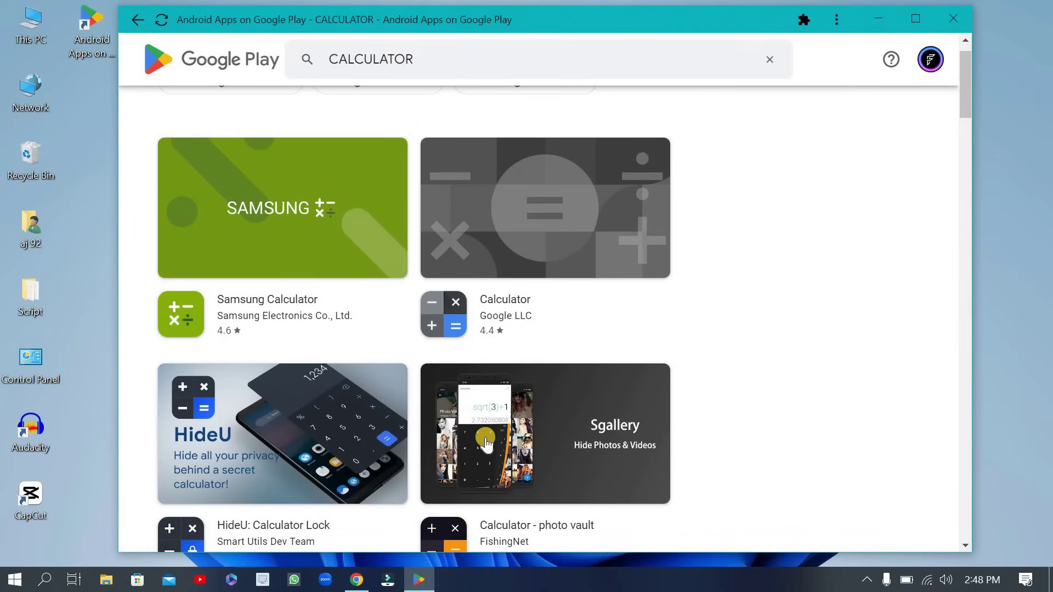
Back in Chrome, search Google for APKPURE and open the APKPure homepage
{"action": "left_click", "coordinate": [356, 581]}
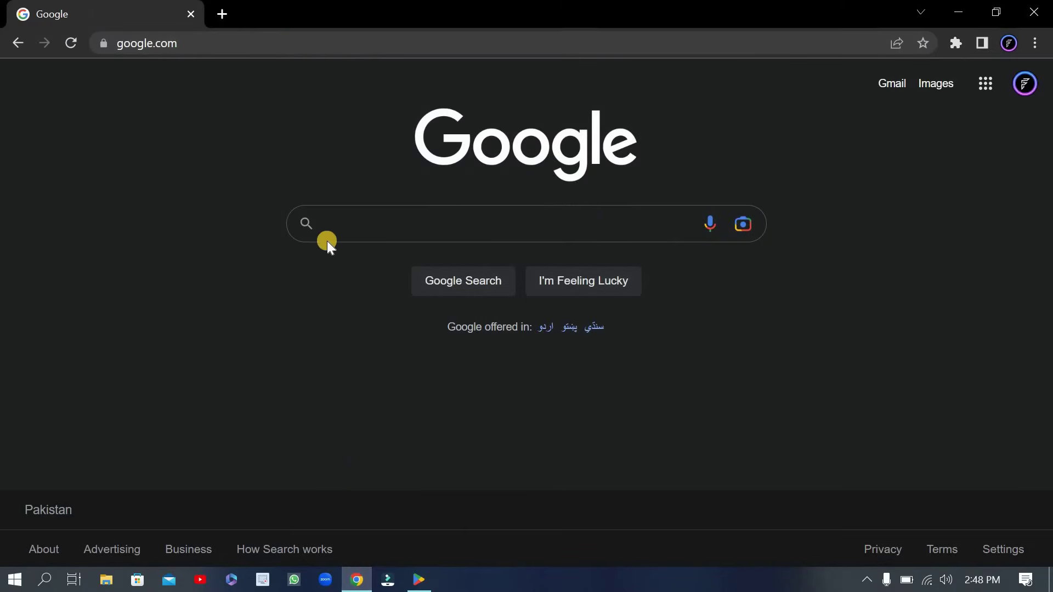
{"action": "left_click", "coordinate": [326, 234]}
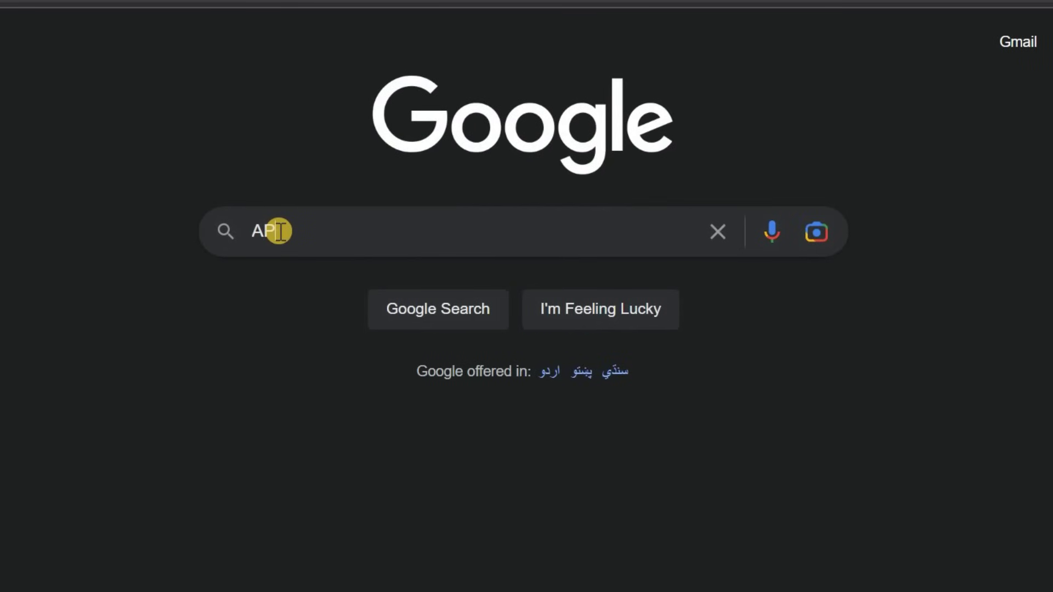
{"action": "type", "text": "KPU"}
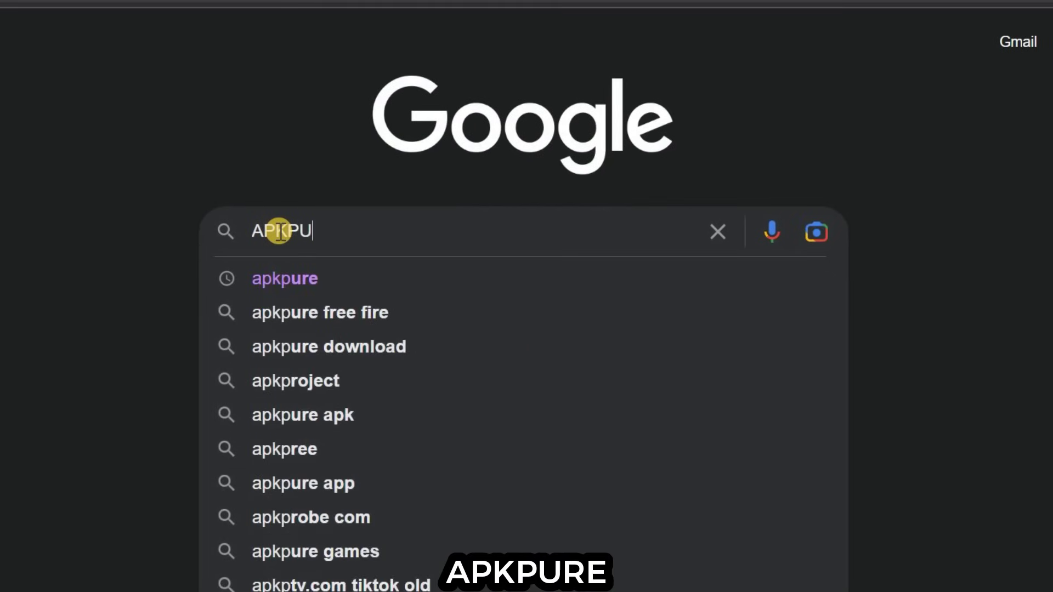
{"action": "type", "text": "RE"}
{"action": "key", "text": "Return"}
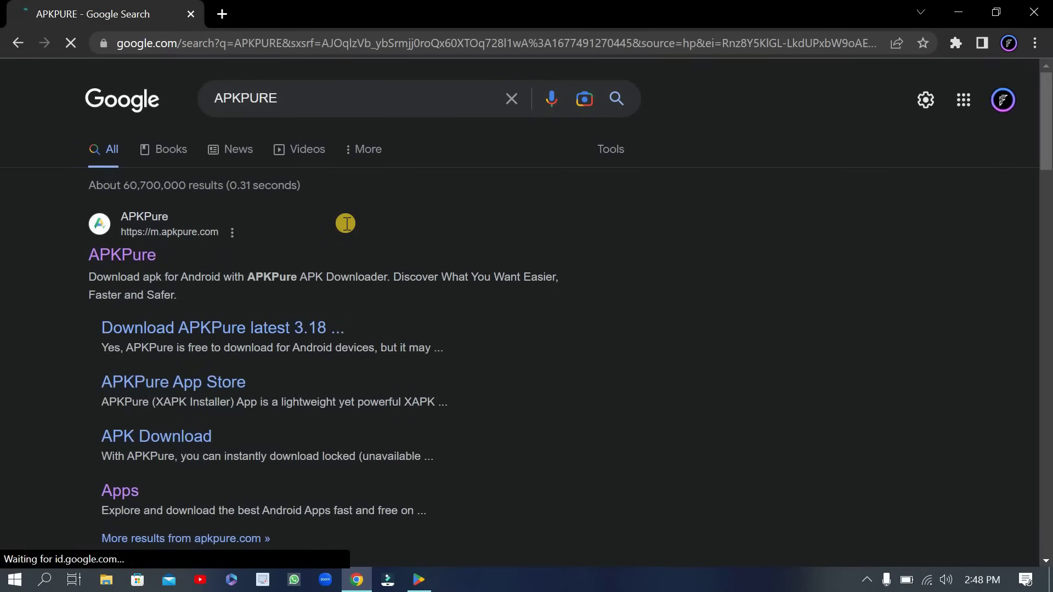
{"action": "left_click", "coordinate": [145, 254]}
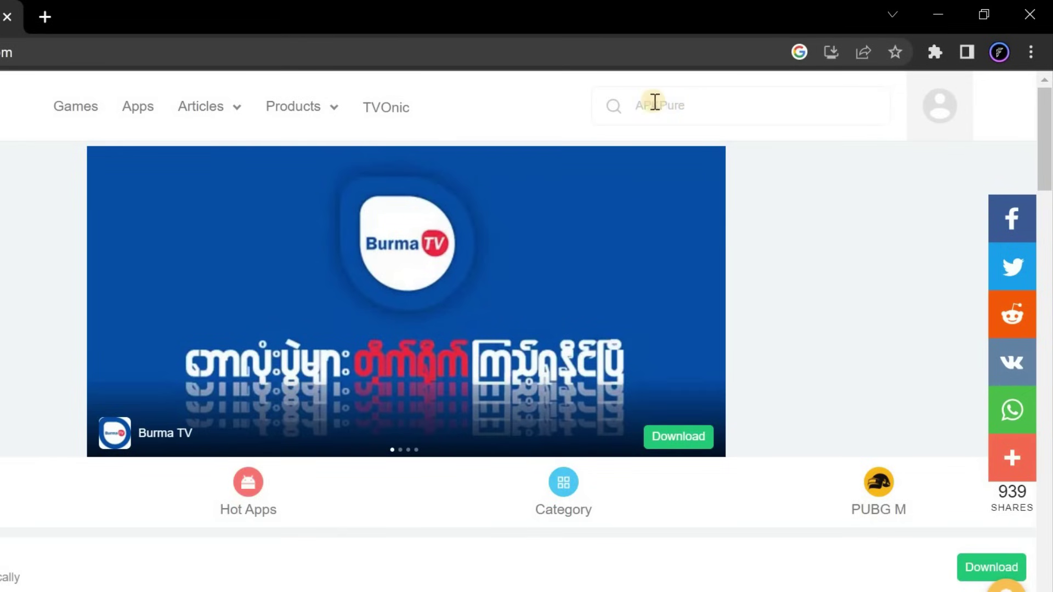
Search APKPure with the pasted Calculator link and download the Calculator 8.4 APK
{"action": "left_click", "coordinate": [664, 103]}
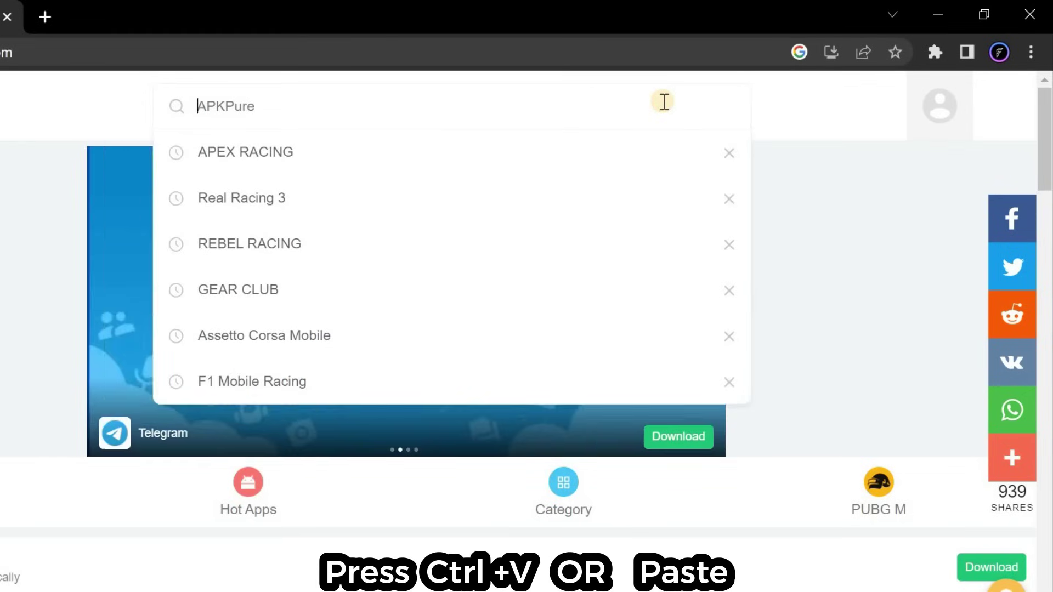
{"action": "key", "text": "ctrl+v"}
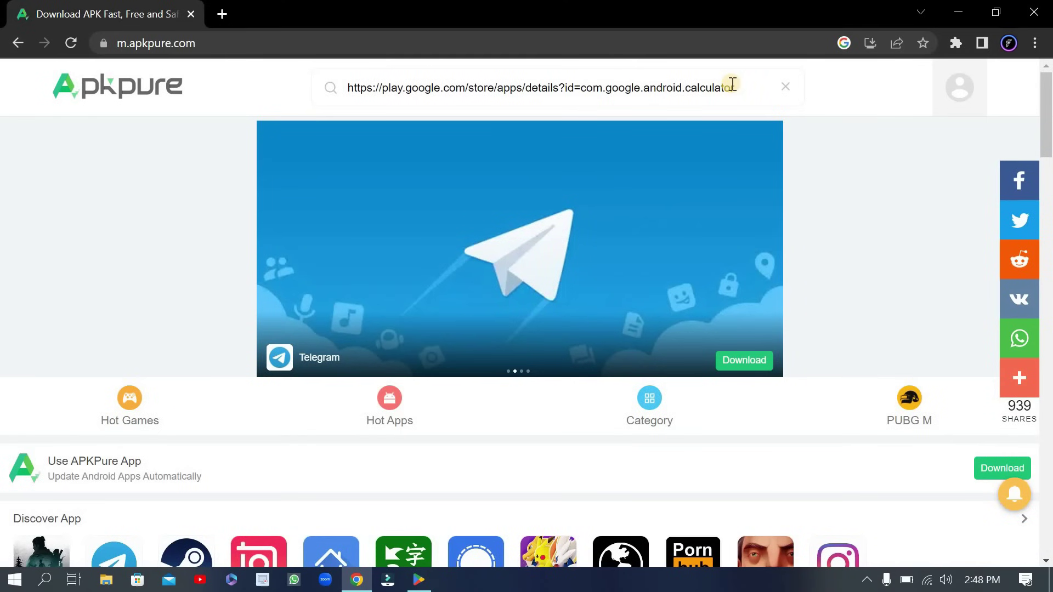
{"action": "key", "text": "Return"}
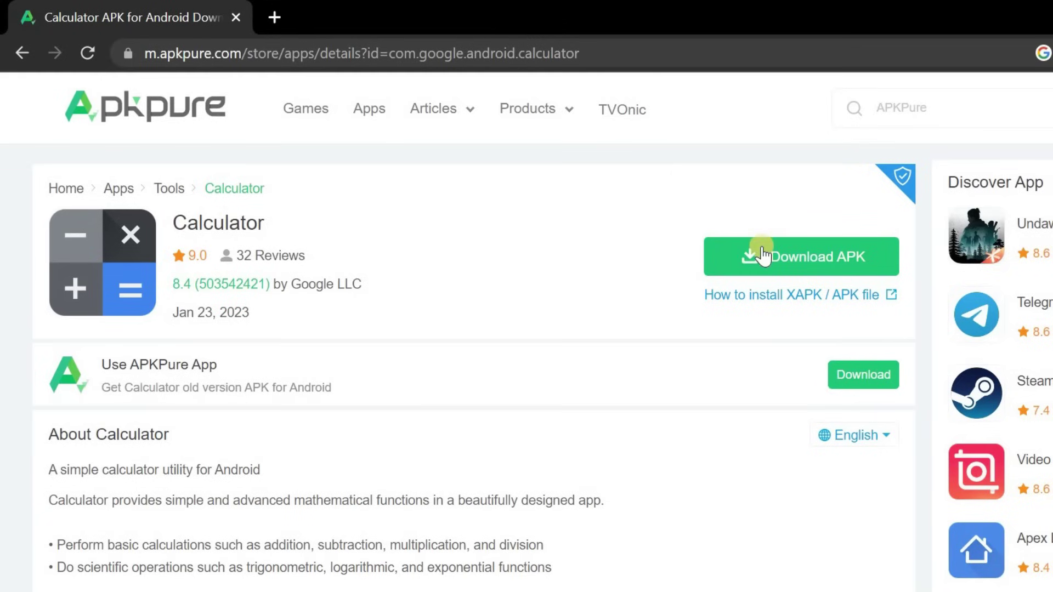
{"action": "left_click", "coordinate": [772, 249]}
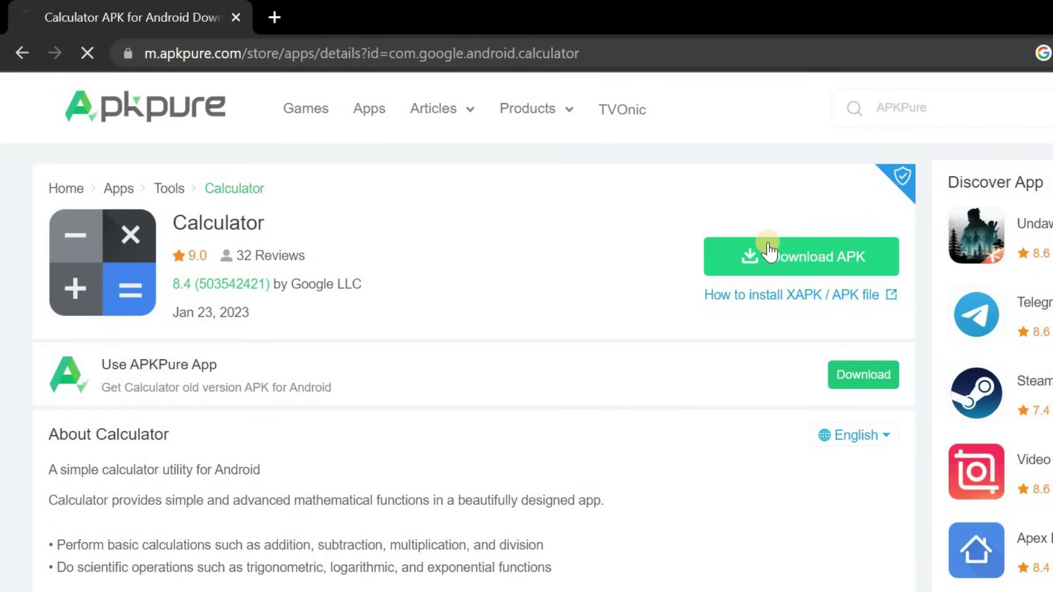
{"action": "scroll", "coordinate": [504, 236], "scroll_direction": "down", "scroll_amount": 4}
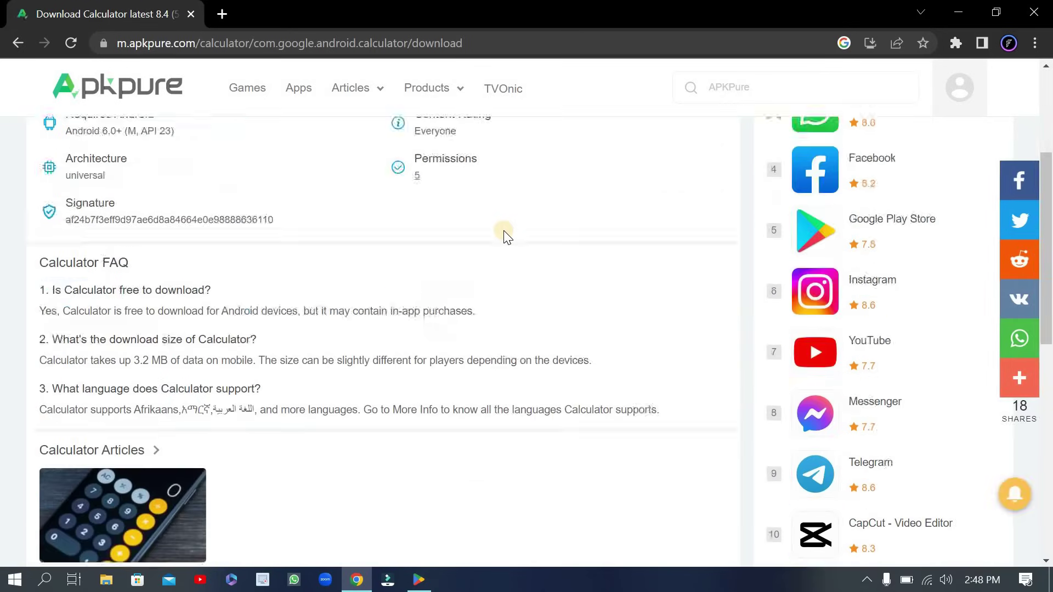
{"action": "scroll", "coordinate": [504, 236], "scroll_direction": "down", "scroll_amount": 4}
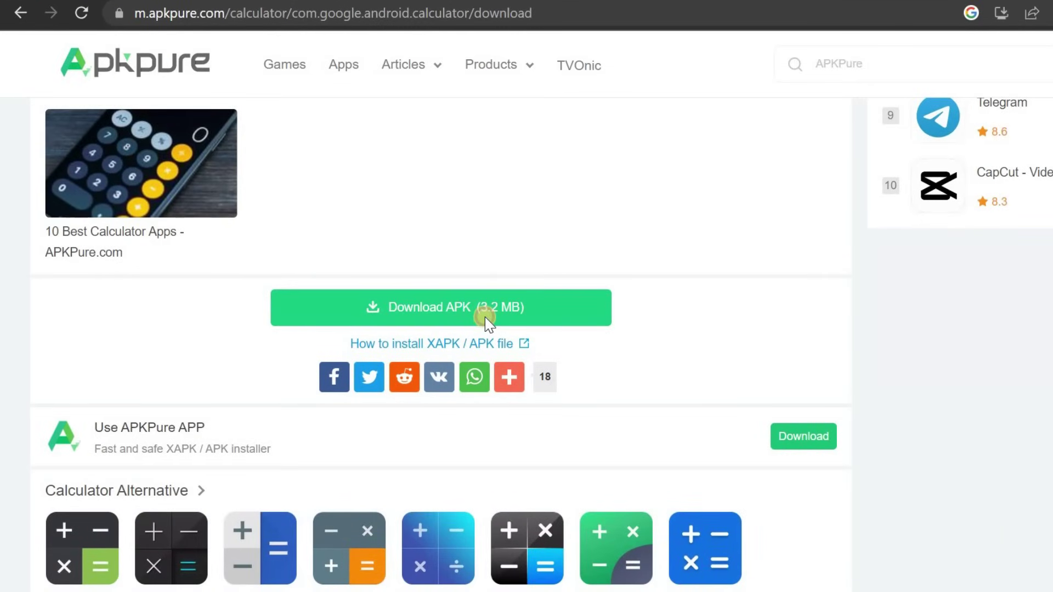
{"action": "left_click", "coordinate": [484, 317]}
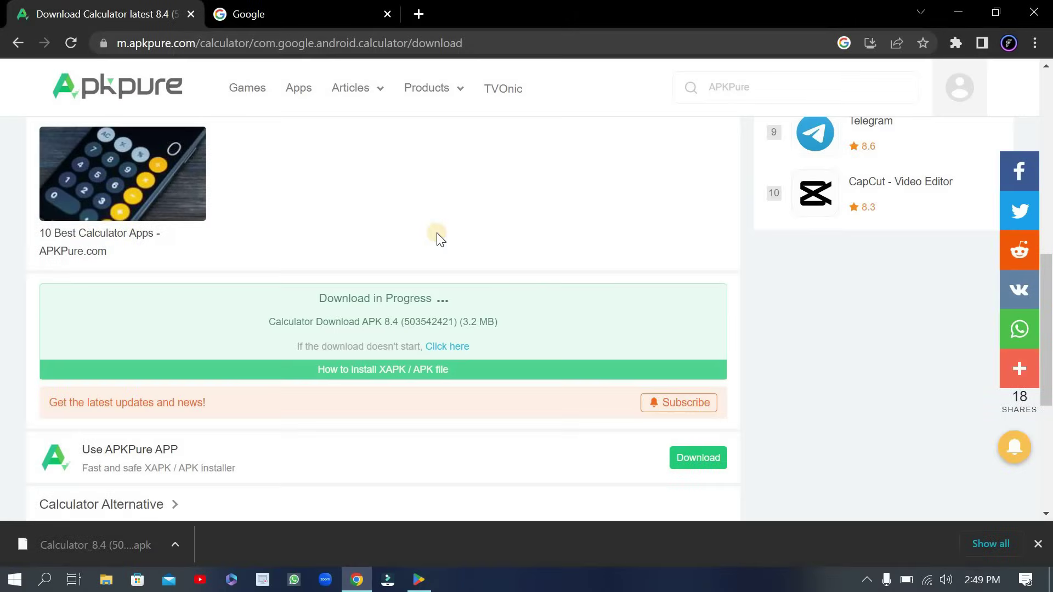
Search Google for SMARTGAGA and open Goongloo's SmartGaGa download page
{"action": "left_click", "coordinate": [293, 10]}
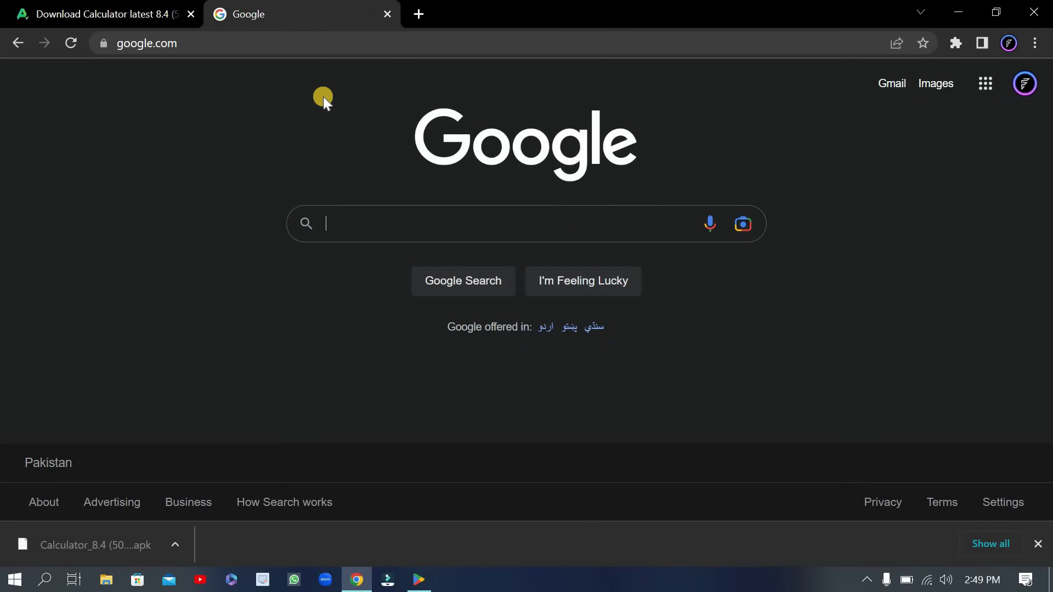
{"action": "left_click", "coordinate": [343, 220]}
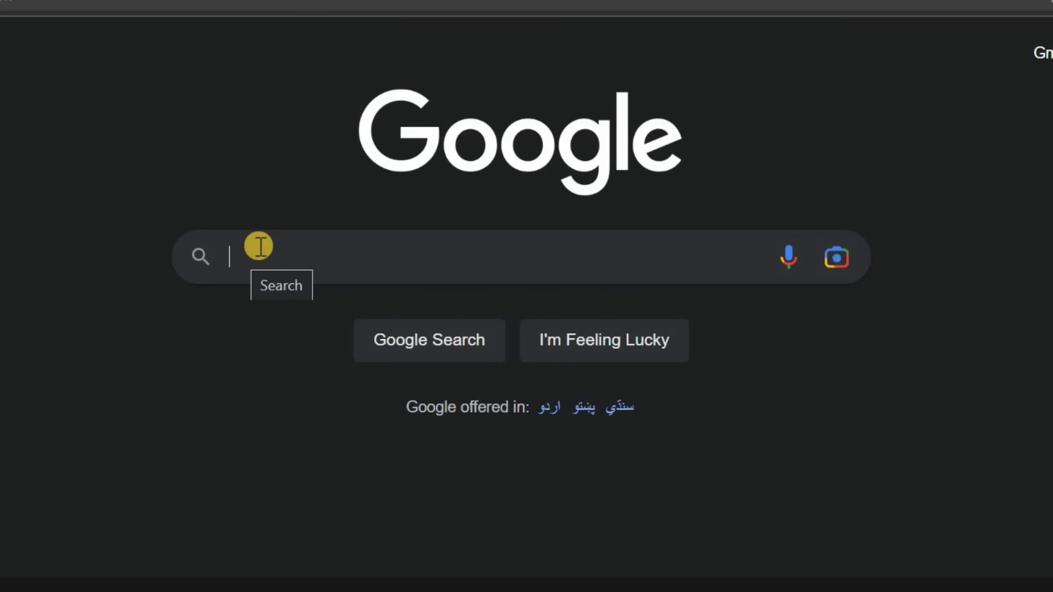
{"action": "type", "text": "SMARTGAGA"}
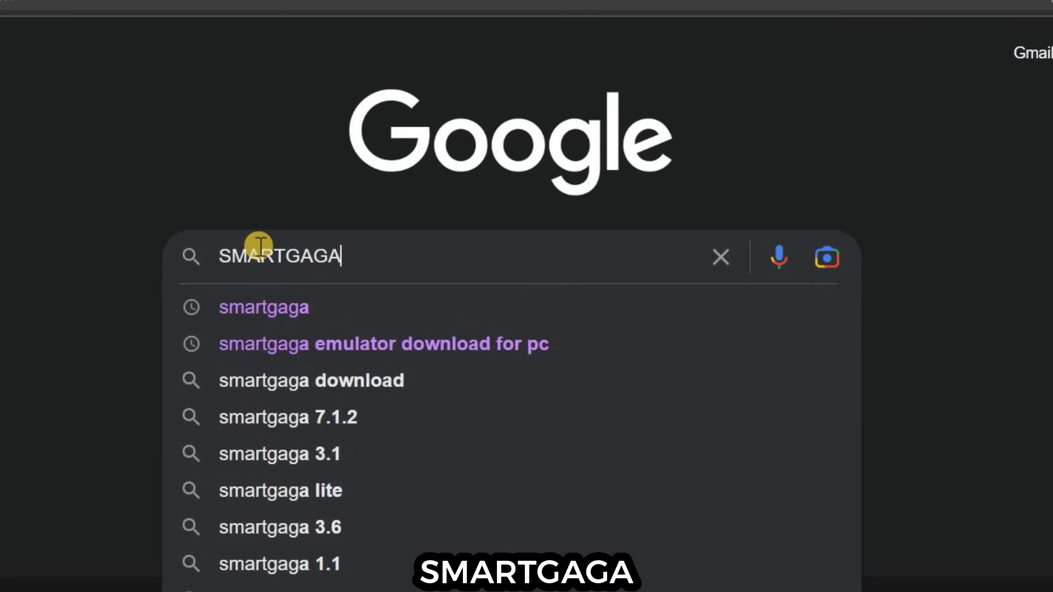
{"action": "key", "text": "Return"}
{"action": "scroll", "coordinate": [403, 223], "scroll_direction": "down", "scroll_amount": 2}
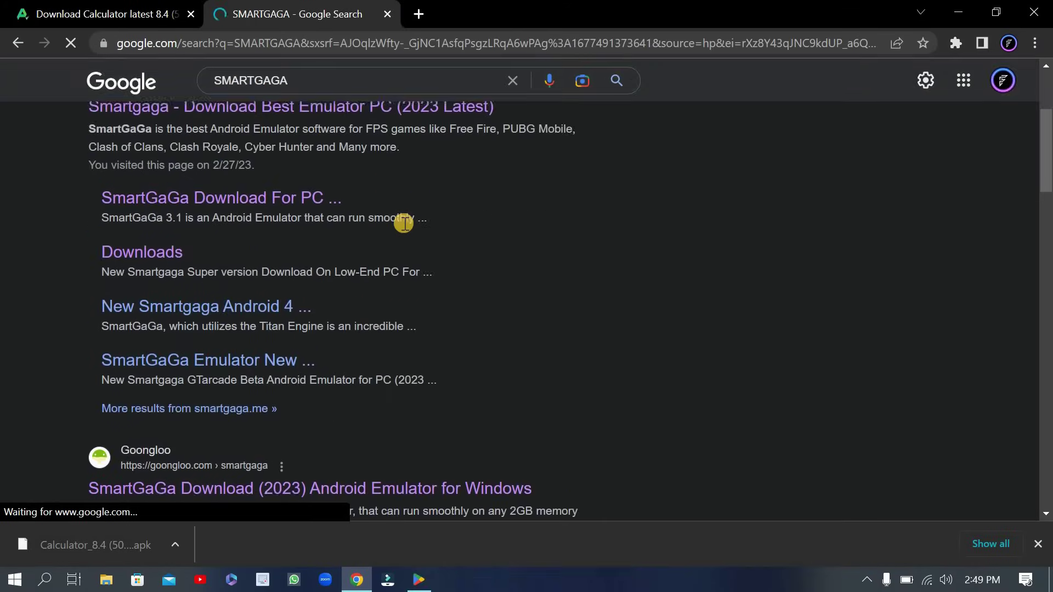
{"action": "scroll", "coordinate": [403, 223], "scroll_direction": "down", "scroll_amount": 2}
{"action": "scroll", "coordinate": [403, 223], "scroll_direction": "down", "scroll_amount": 1}
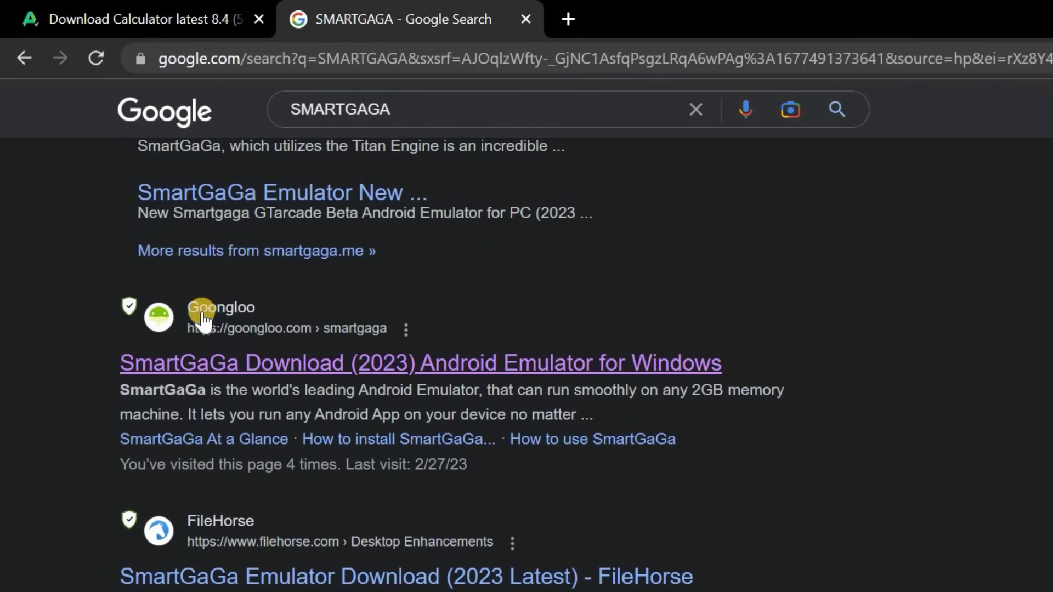
{"action": "left_click", "coordinate": [224, 363]}
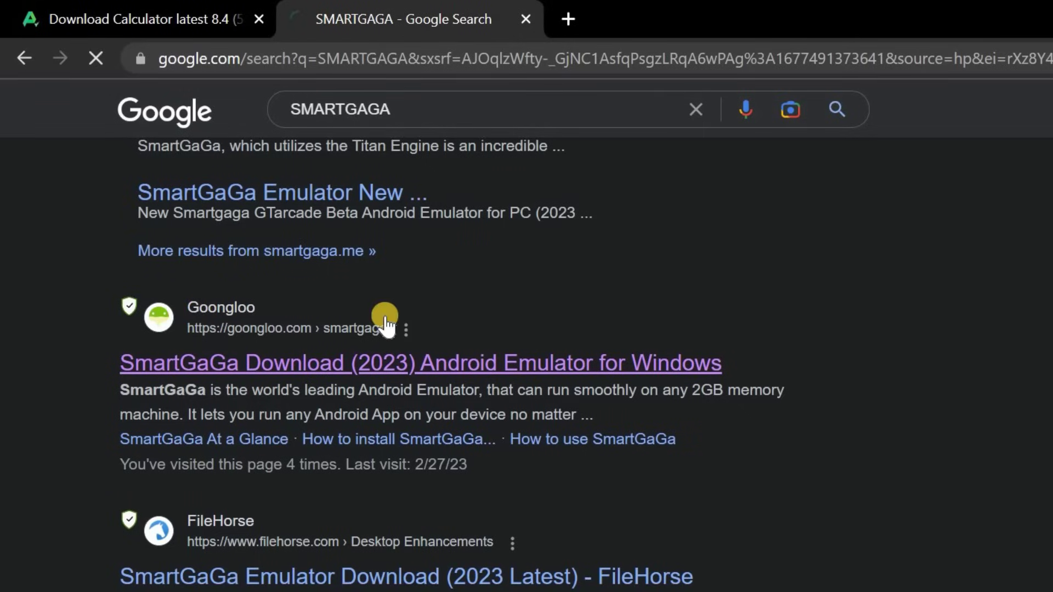
{"action": "scroll", "coordinate": [540, 258], "scroll_direction": "down", "scroll_amount": 2}
{"action": "scroll", "coordinate": [539, 257], "scroll_direction": "down", "scroll_amount": 2}
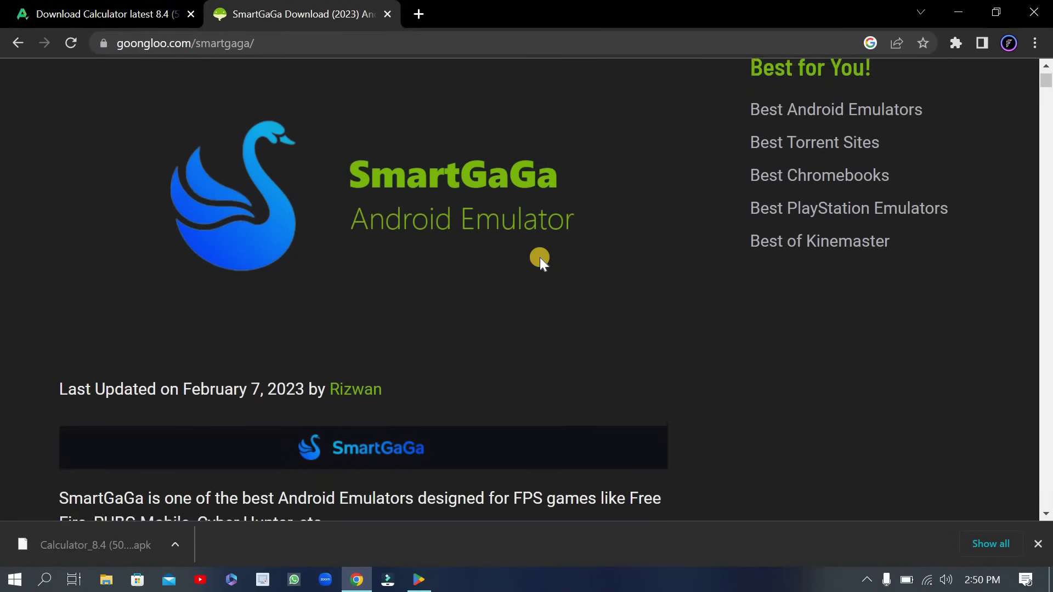
{"action": "scroll", "coordinate": [540, 257], "scroll_direction": "down", "scroll_amount": 3}
{"action": "scroll", "coordinate": [539, 258], "scroll_direction": "down", "scroll_amount": 3}
{"action": "scroll", "coordinate": [540, 258], "scroll_direction": "down", "scroll_amount": 3}
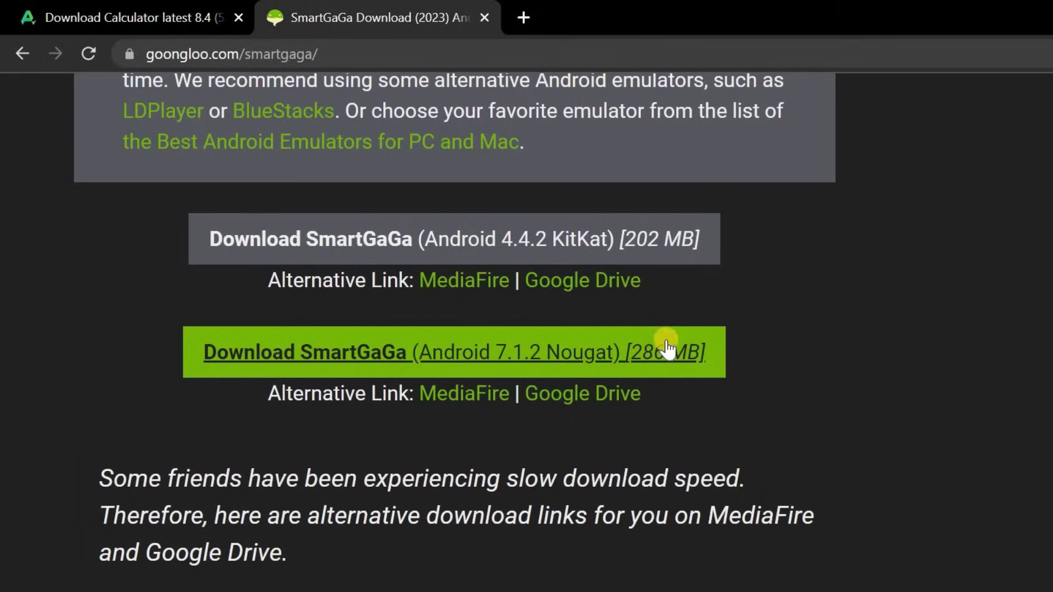
Download the 286 MB SmartGaGa Android 7.1.2 Nougat installer from Goongloo
{"action": "left_click", "coordinate": [656, 339]}
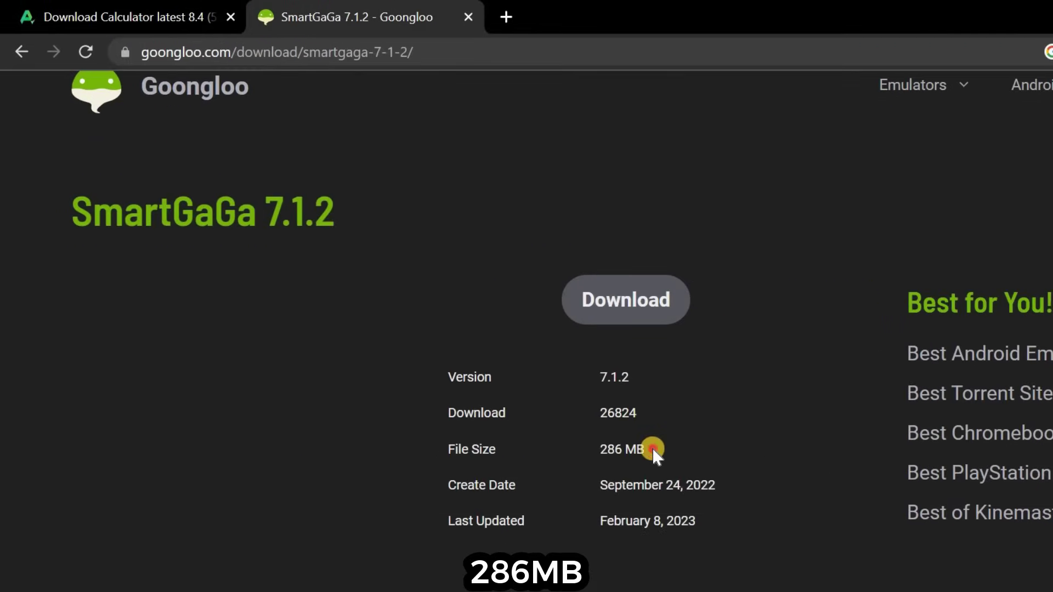
{"action": "left_click_drag", "start_coordinate": [646, 450], "coordinate": [588, 451]}
{"action": "left_click", "coordinate": [650, 299]}
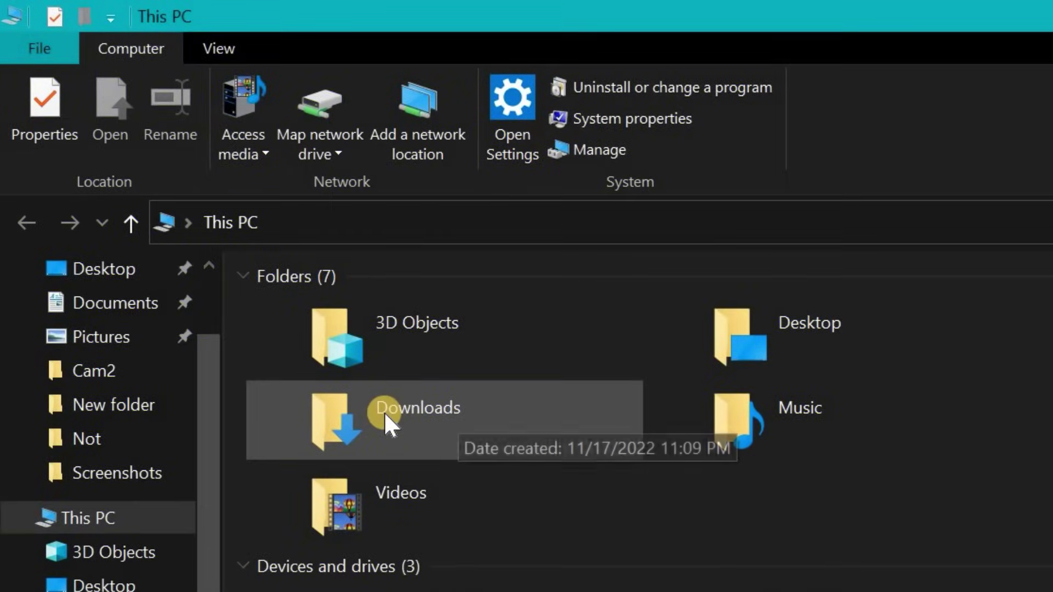
Run the SmartGaGa setup file from the Downloads folder to install and launch the emulator
{"action": "double_click", "coordinate": [386, 412]}
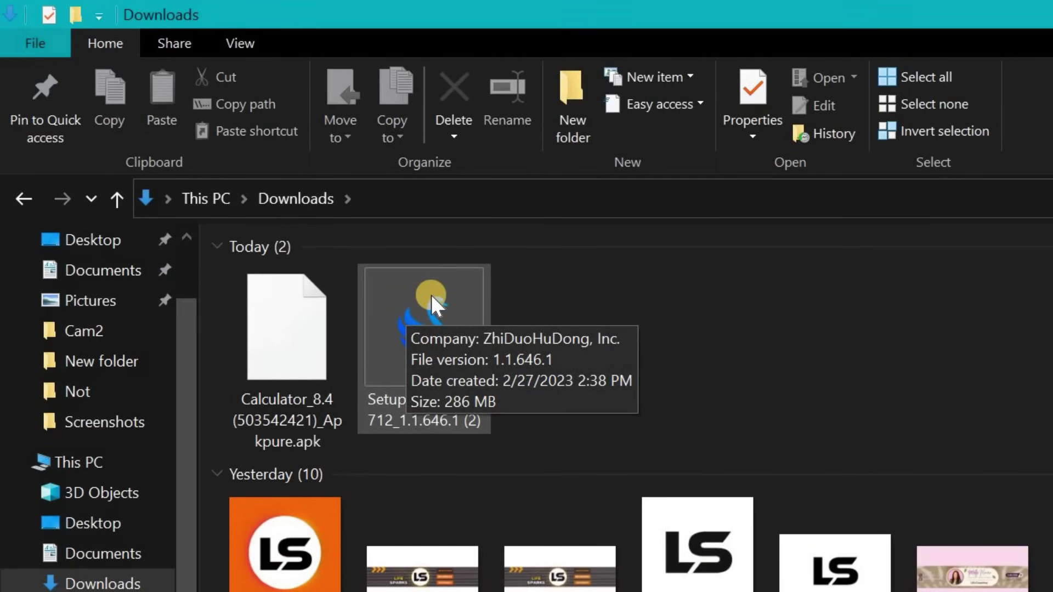
{"action": "double_click", "coordinate": [430, 295]}
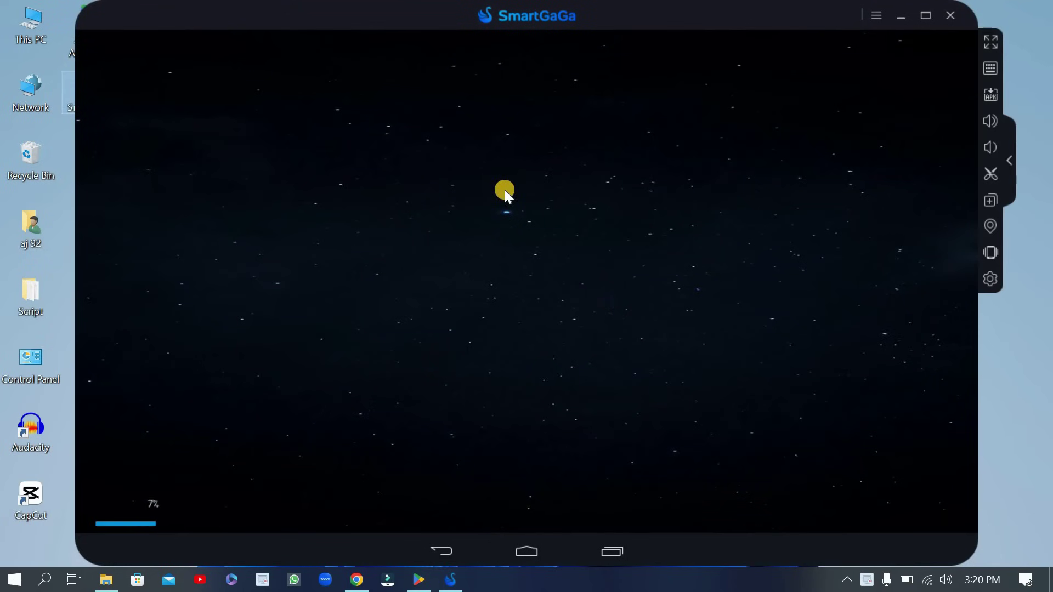
Shrink and reposition the emulator window, then swipe up to show the Android app drawer
{"action": "left_click_drag", "start_coordinate": [974, 553], "coordinate": [833, 413]}
{"action": "left_click_drag", "start_coordinate": [544, 14], "coordinate": [612, 50]}
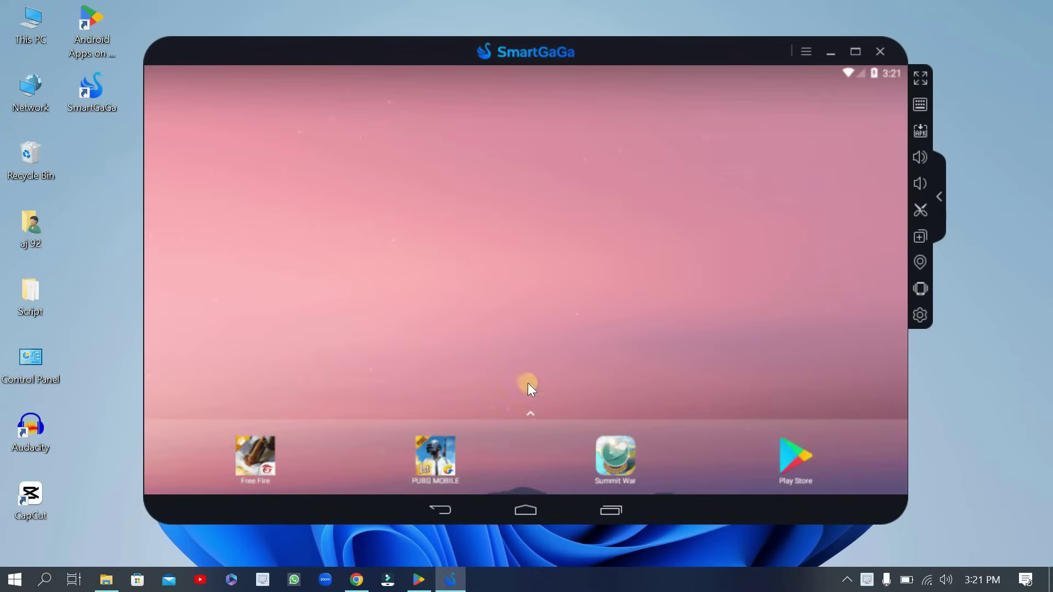
{"action": "left_click_drag", "start_coordinate": [527, 383], "coordinate": [507, 190]}
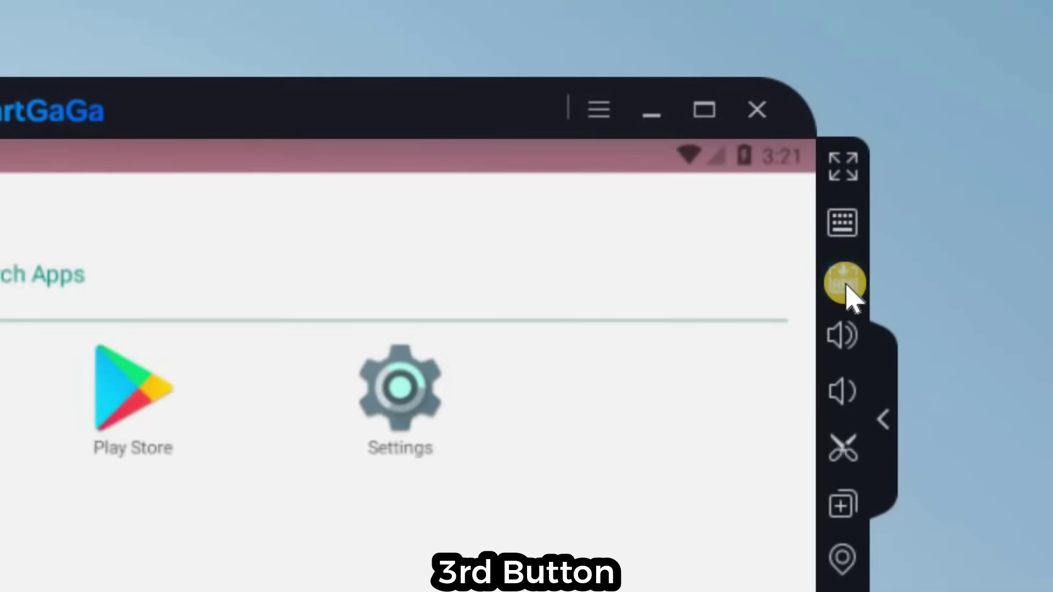
Install the Calculator_8.3 Apkpure.apk into SmartGaGa via the Install APK button
{"action": "left_click", "coordinate": [844, 282]}
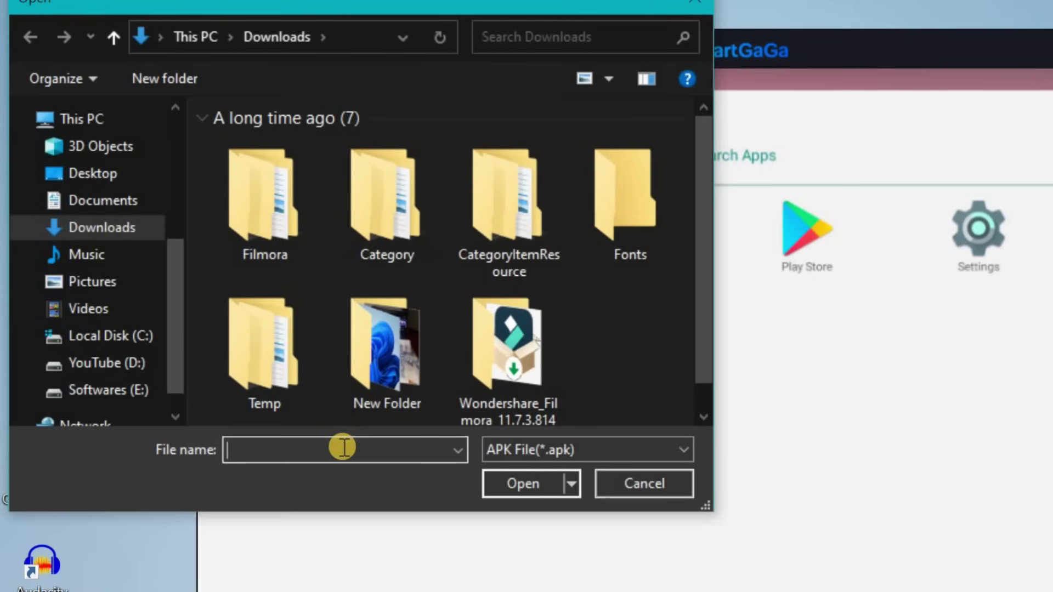
{"action": "type", "text": "c"}
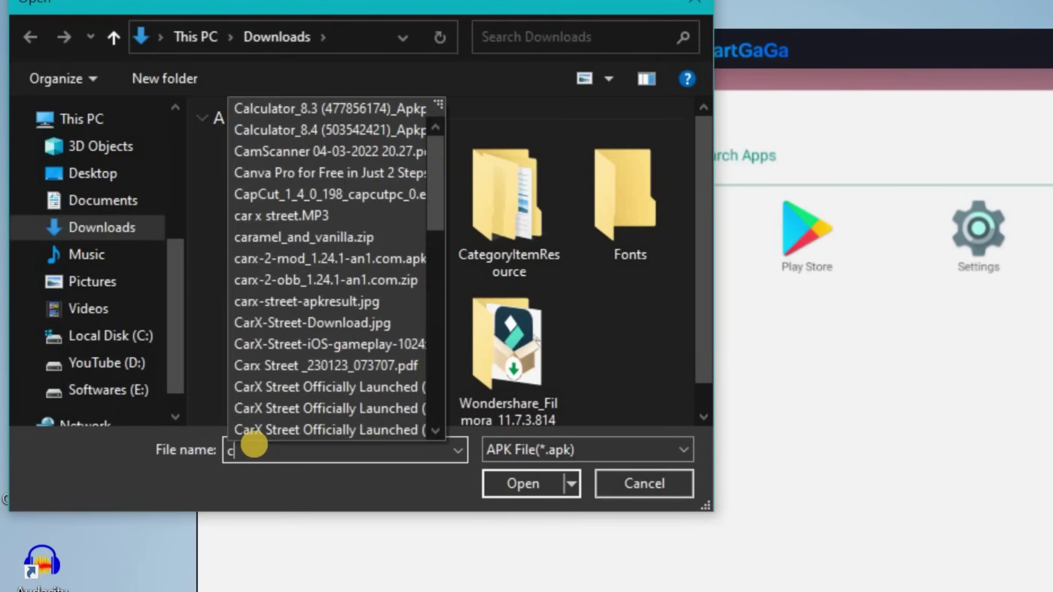
{"action": "type", "text": "alculator"}
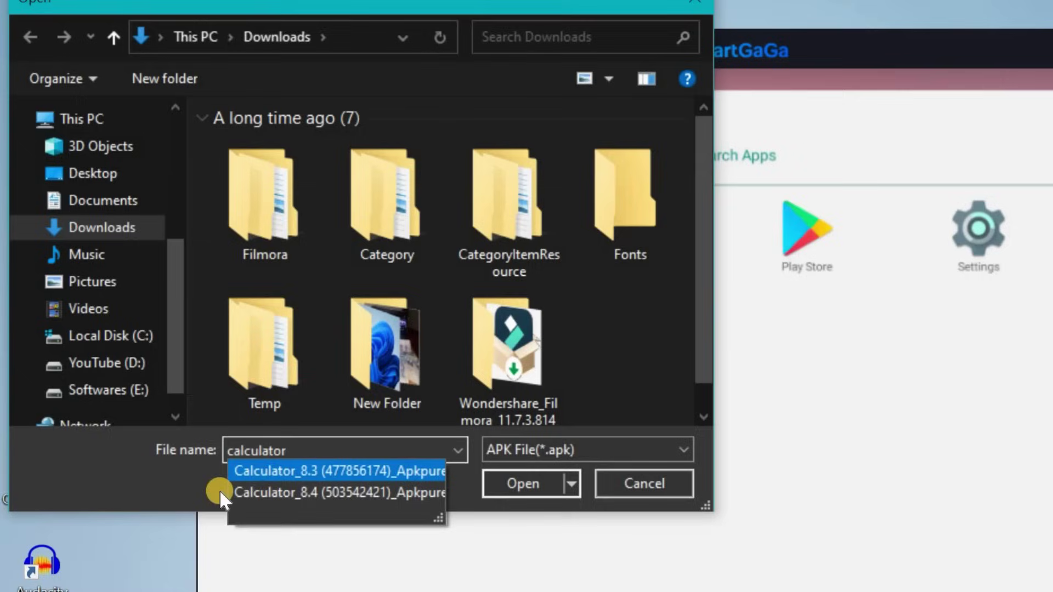
{"action": "left_click", "coordinate": [338, 470]}
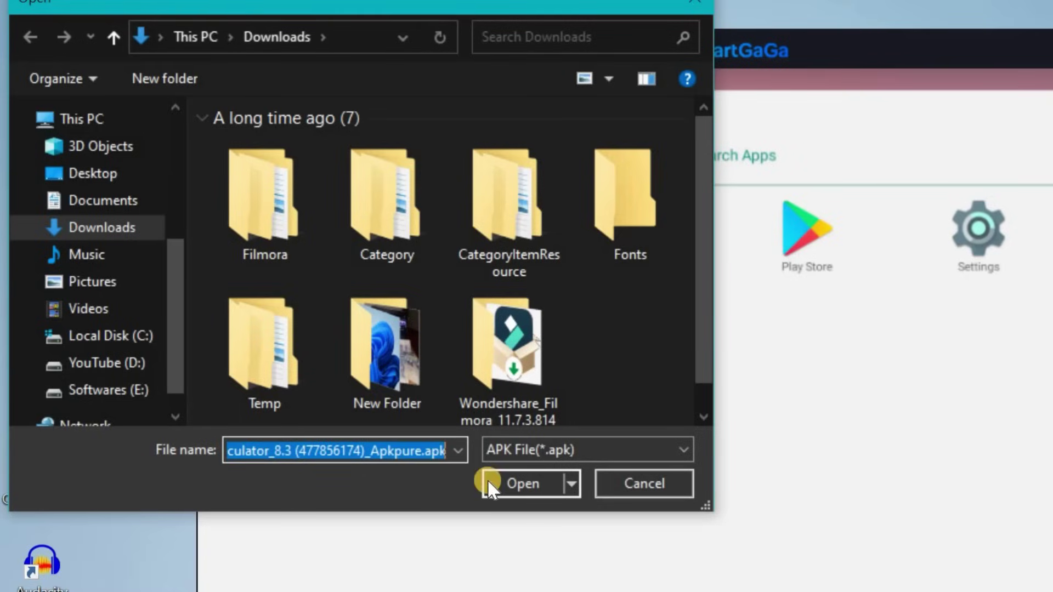
{"action": "left_click", "coordinate": [509, 484]}
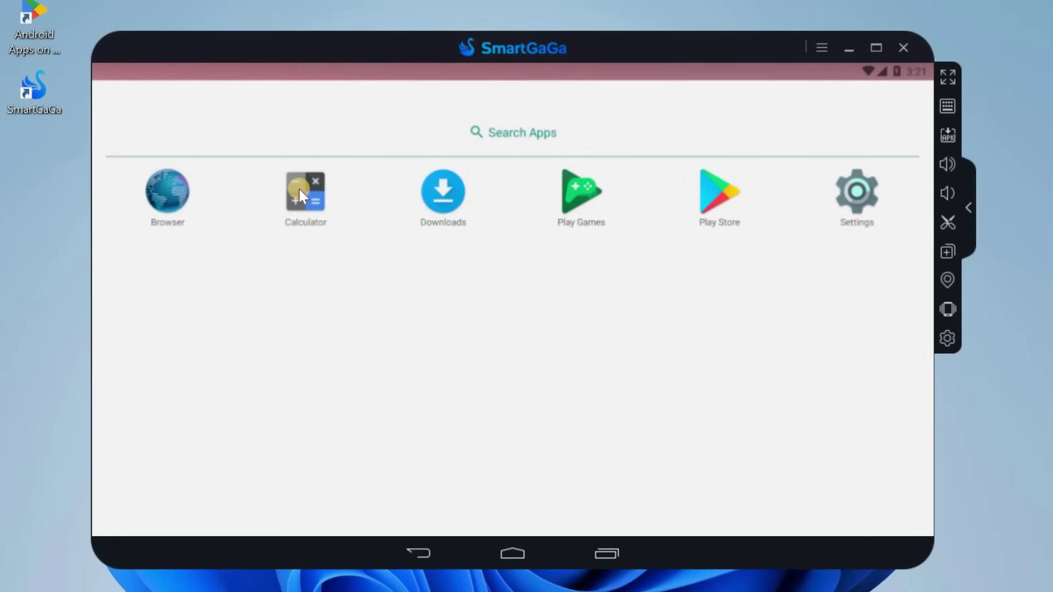
Launch the installed Calculator app and enter 78×69 to get the result 5,382
{"action": "left_click", "coordinate": [299, 187]}
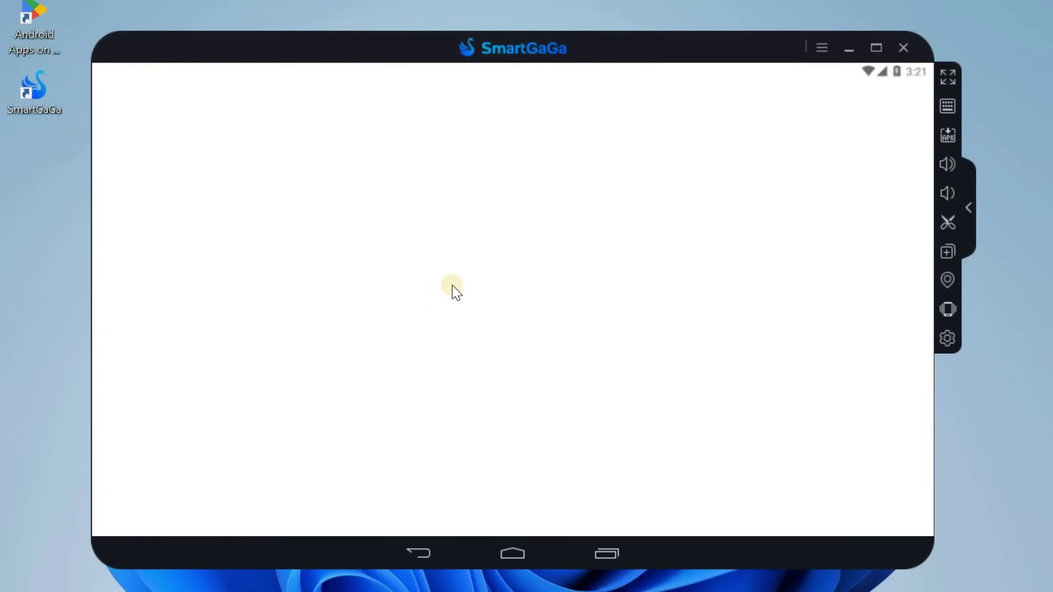
{"action": "left_click", "coordinate": [488, 298]}
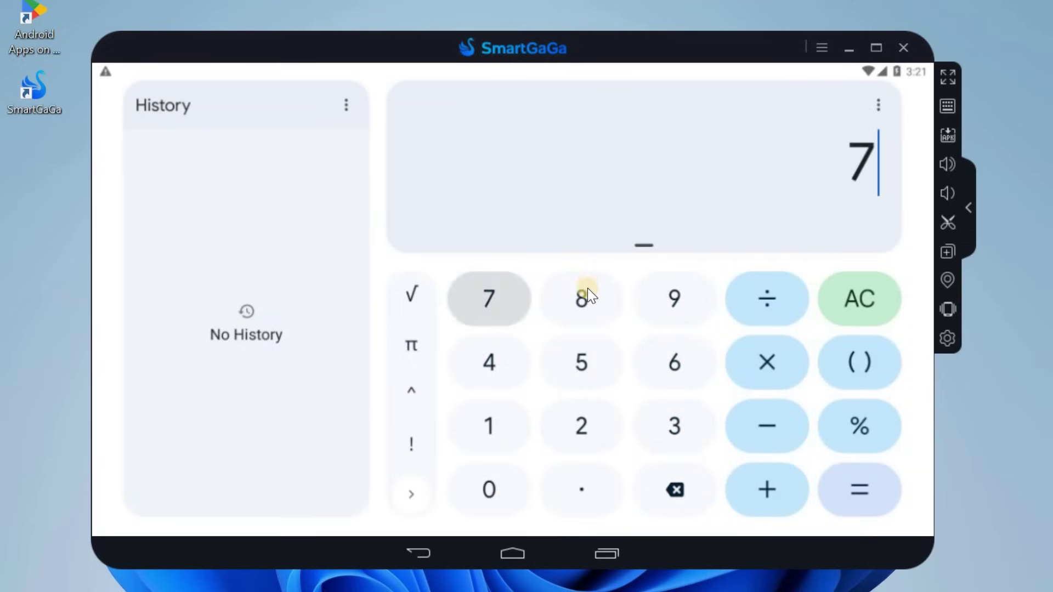
{"action": "left_click", "coordinate": [581, 298]}
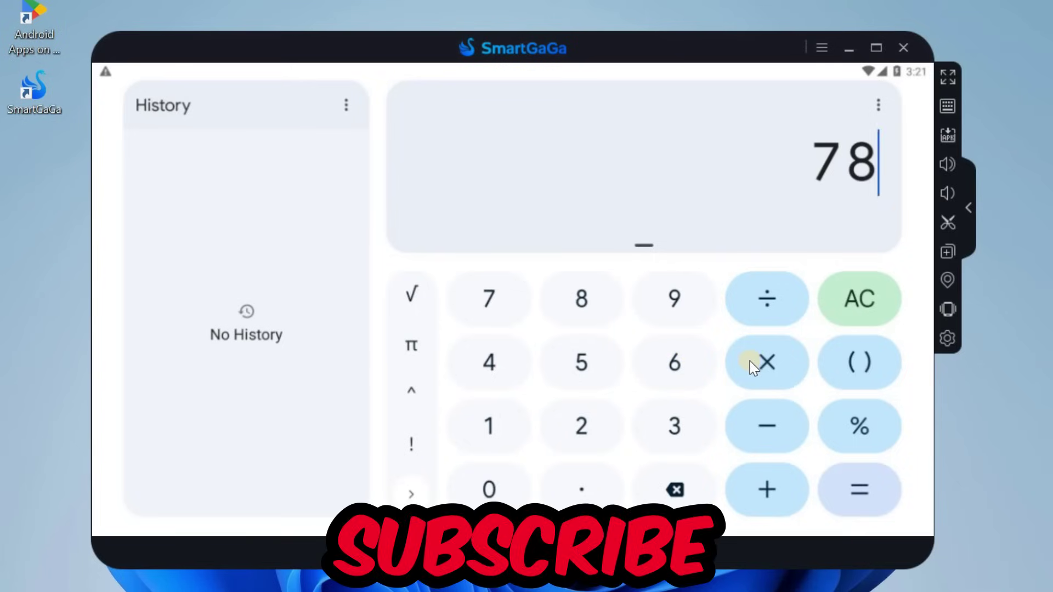
{"action": "left_click", "coordinate": [753, 365]}
{"action": "left_click", "coordinate": [674, 362]}
{"action": "left_click", "coordinate": [674, 297]}
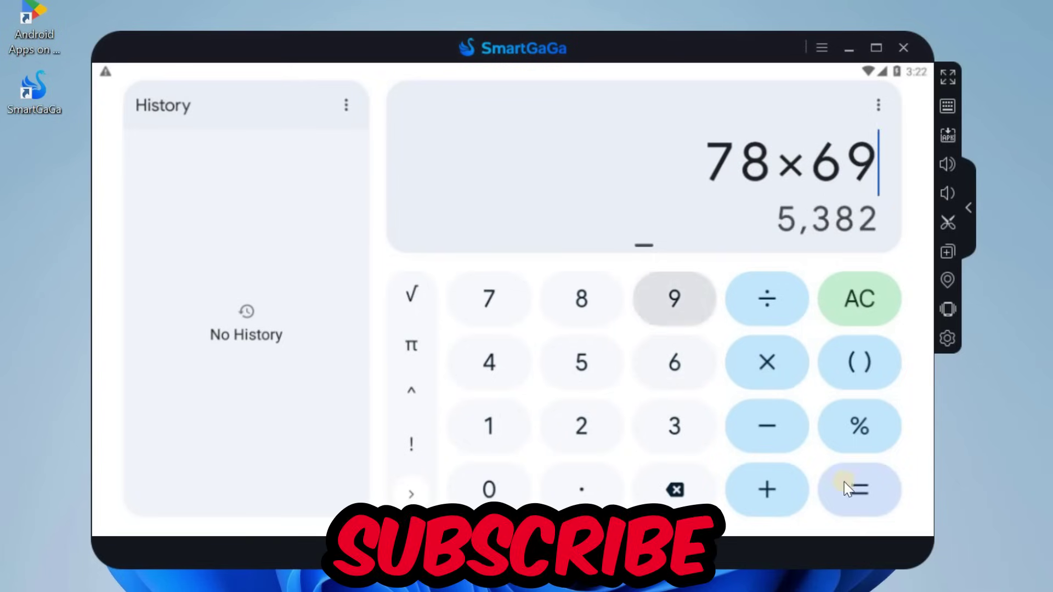
{"action": "left_click", "coordinate": [869, 491]}
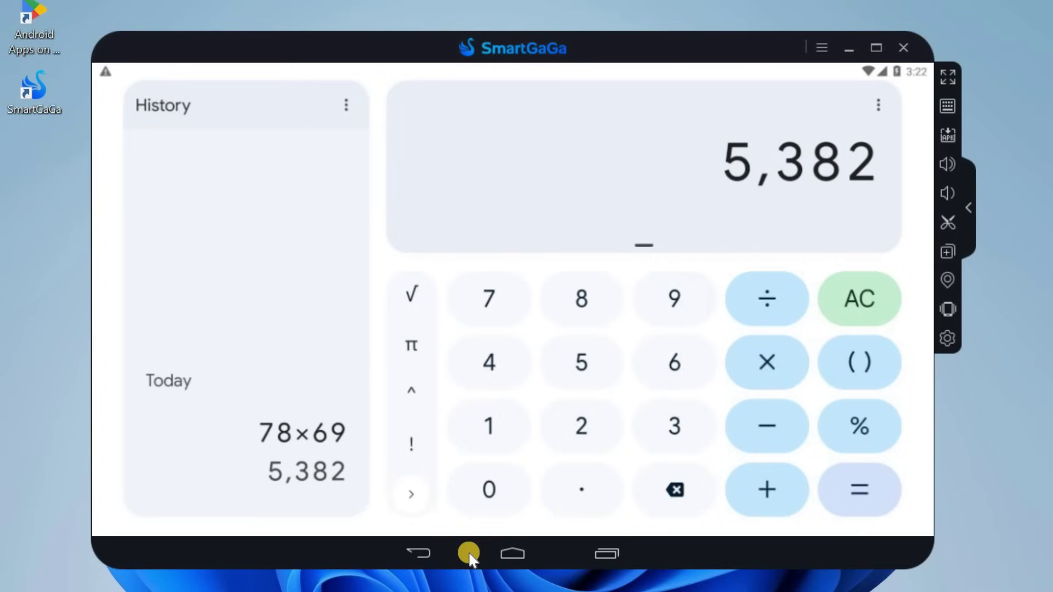